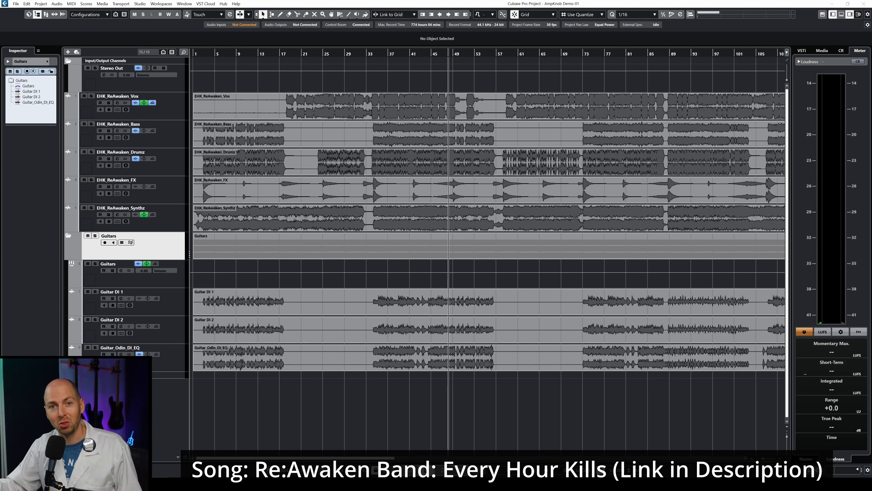
- Solo the Guitars group channel and the Guitar_Odin_DI_EQ track and audition them from about bar 3
key("Down")
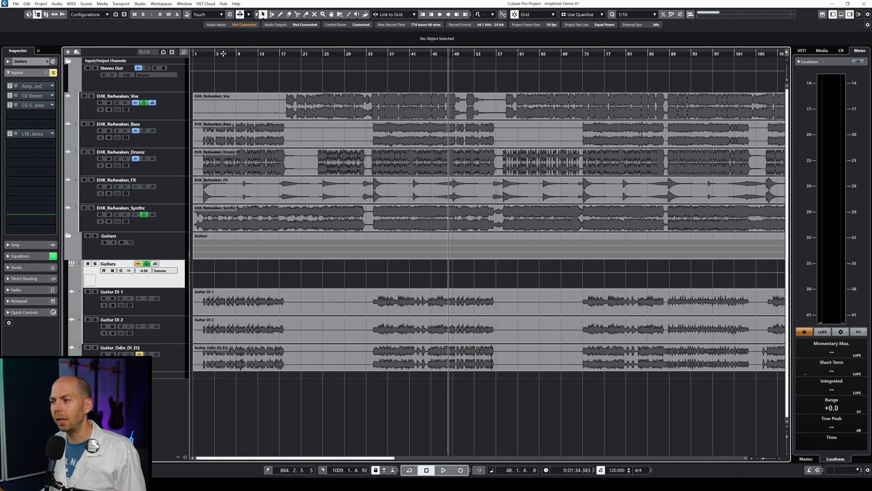
key("Home")
key("space")
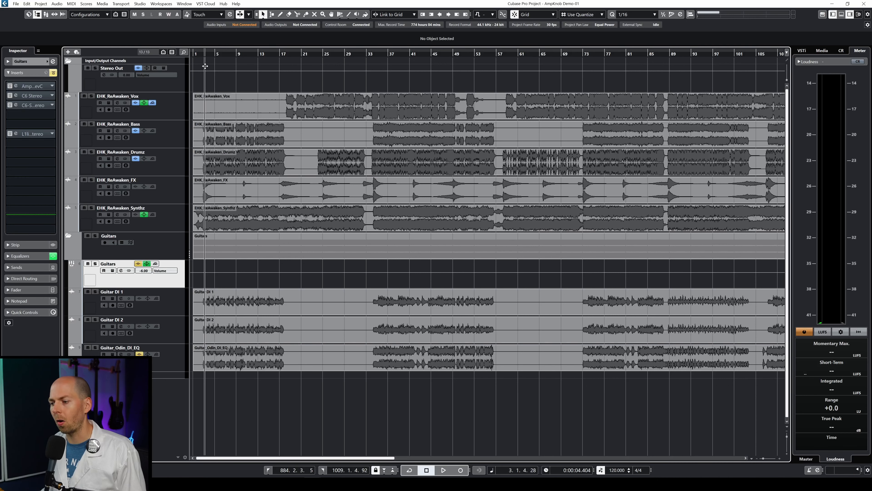
key("s")
key("space")
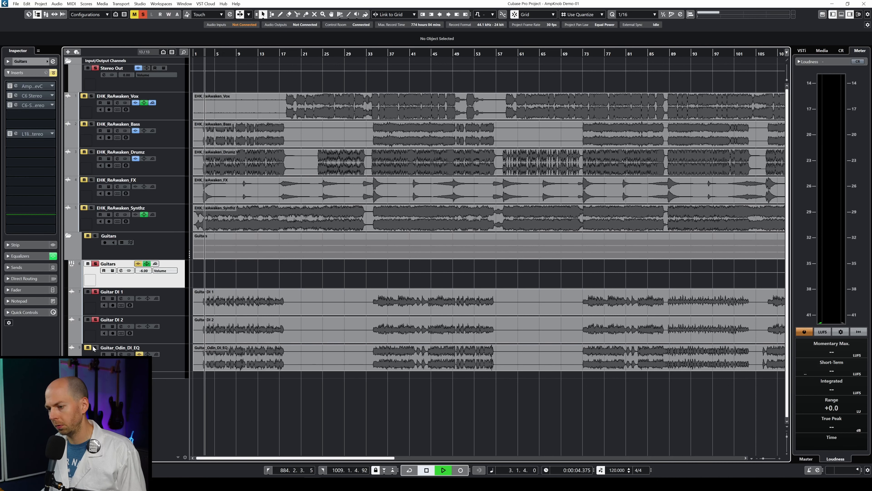
left_click(173, 361)
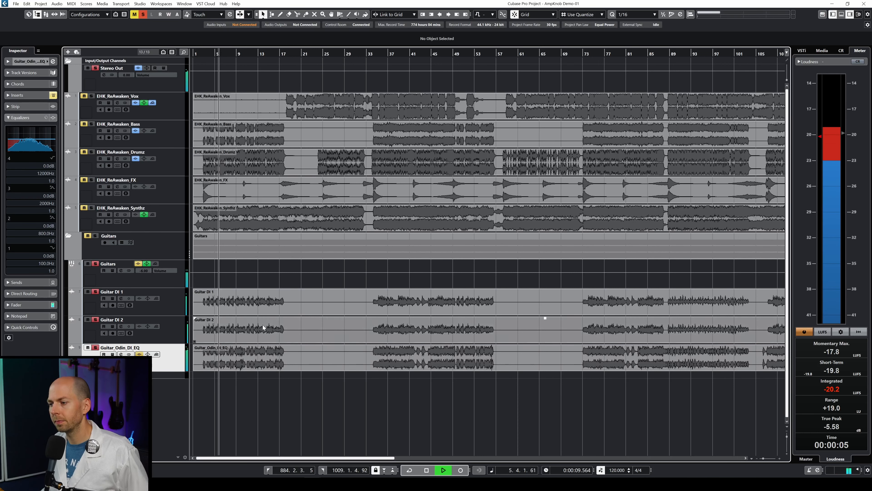
- Clear all solos, audition the full mix from about bar 6, and select the Guitars group channel
left_click(142, 15)
key("space")
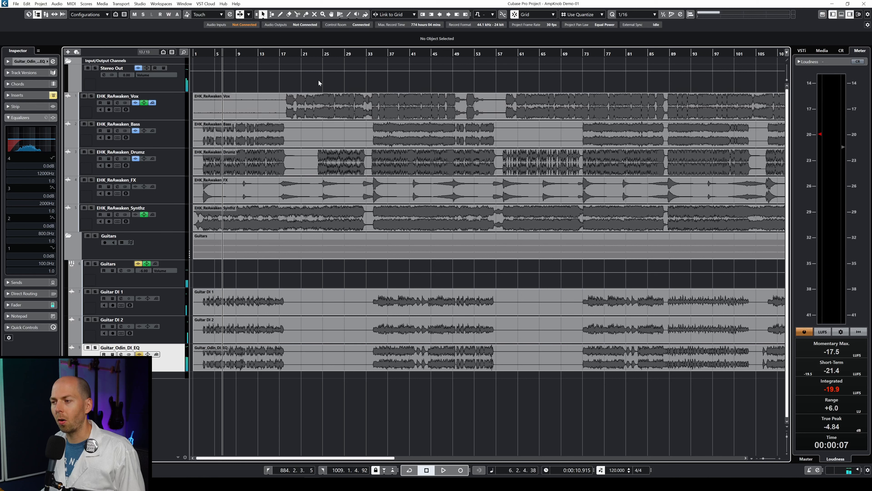
key("space")
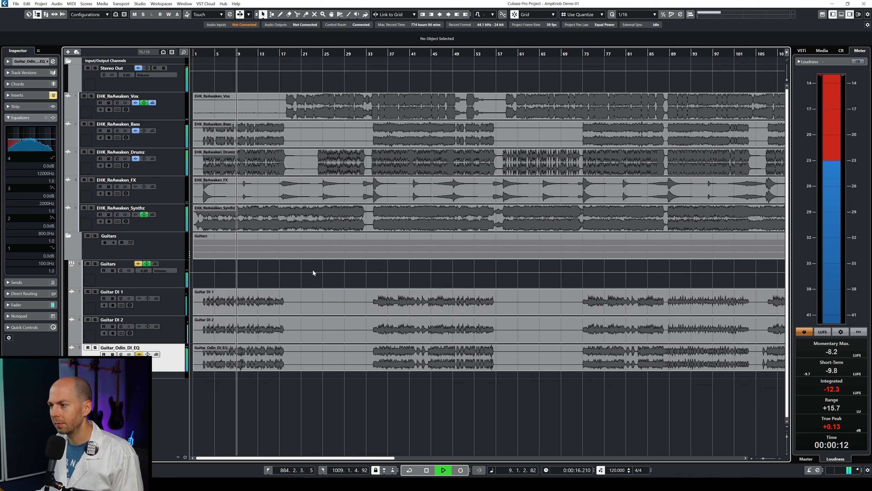
left_click(152, 280)
key("space")
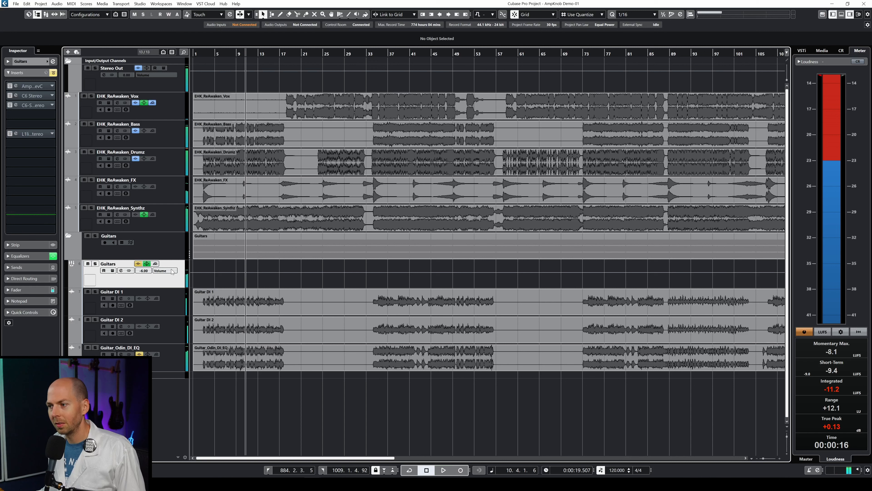
- Audition the full mix from about bar 16 through the end of the intro guitars
left_click(275, 54)
key("space")
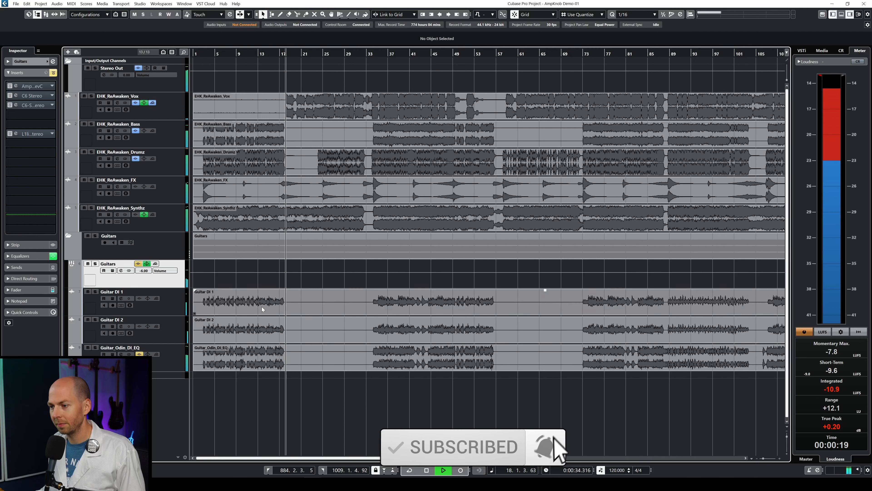
key("space")
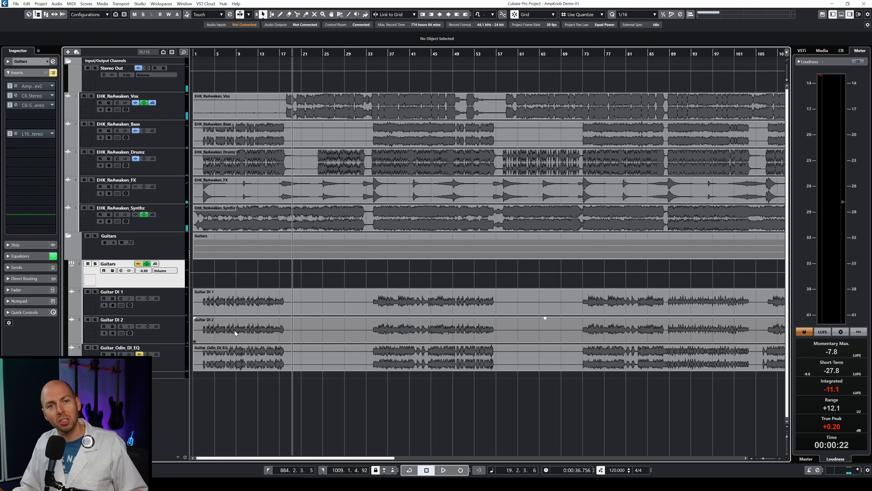
- Open the AmpKnob RevC insert on the Guitars group and try out its gain range and bypass switch
left_click(18, 87)
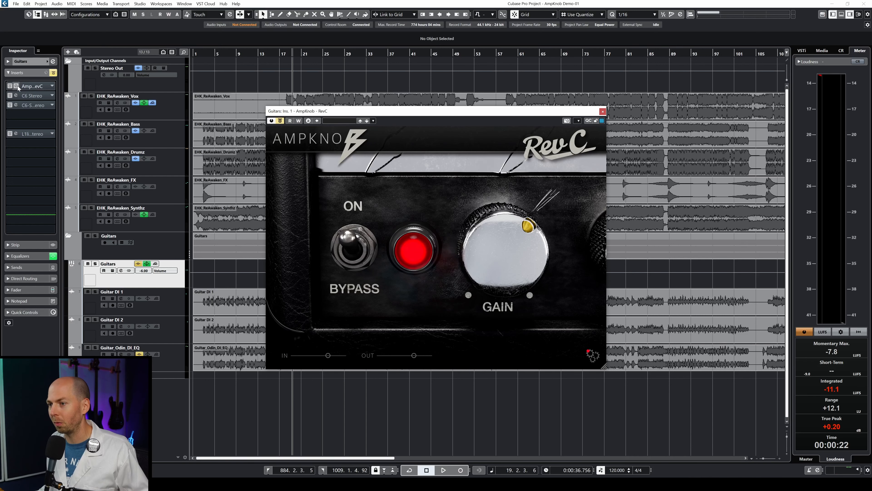
left_click_drag(511, 113, 488, 101)
left_click_drag(501, 228, 511, 417)
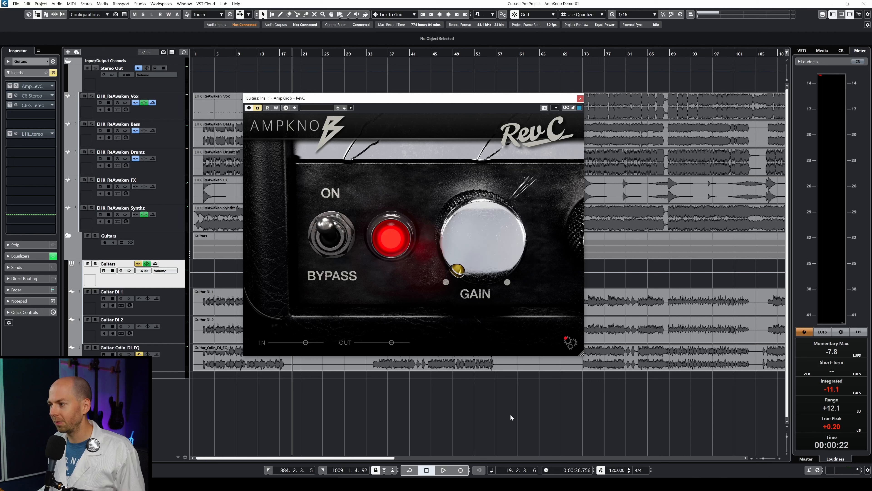
left_click_drag(471, 257, 482, 155)
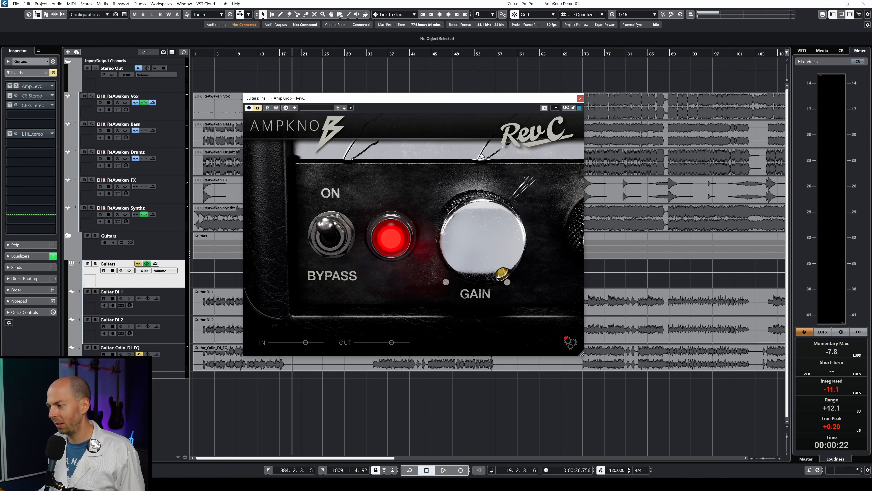
left_click_drag(473, 263, 497, 208)
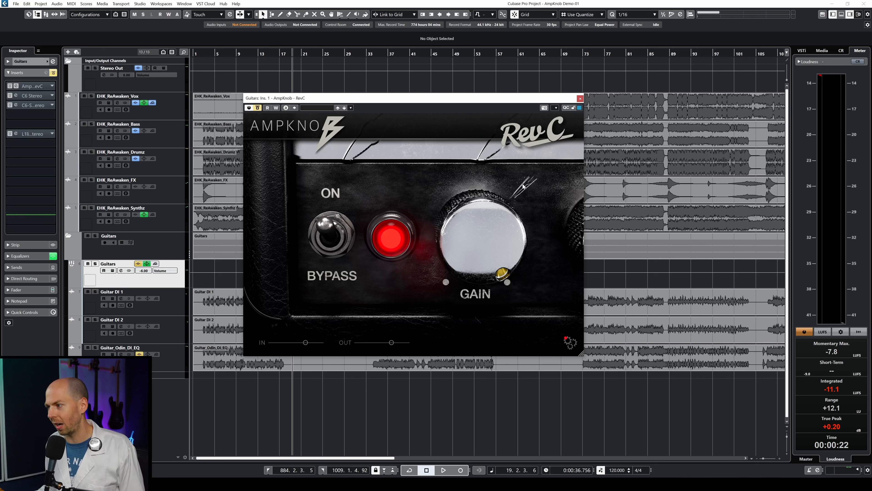
left_click_drag(473, 246, 495, 210)
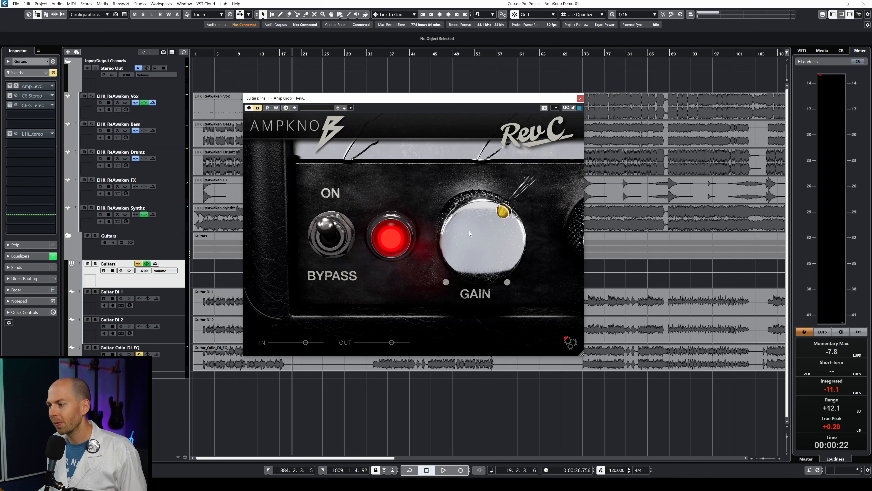
double_click(320, 241)
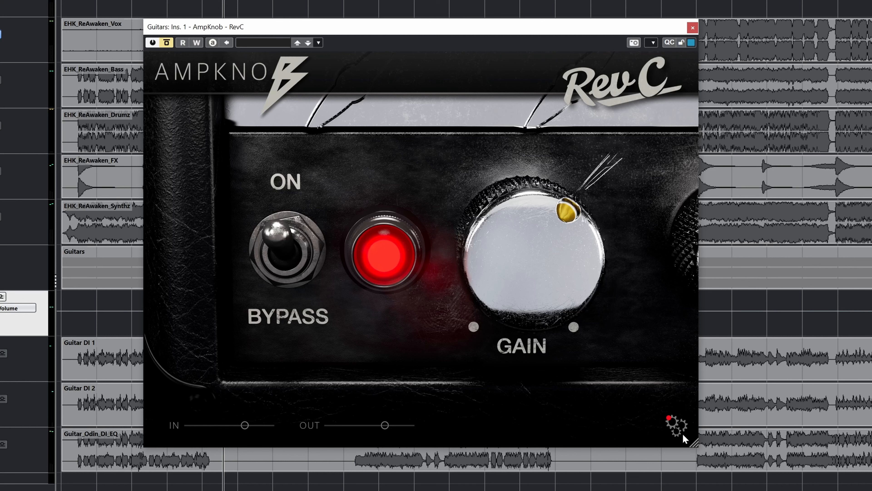
- Review AmpKnob's Gate and Settings, switching the input mode to Mono and back to Stereo, and close them
left_click(684, 423)
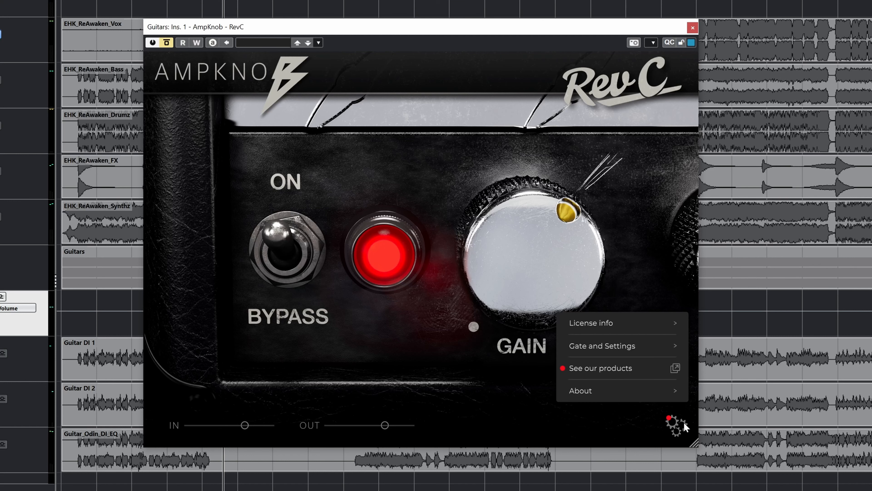
left_click(627, 345)
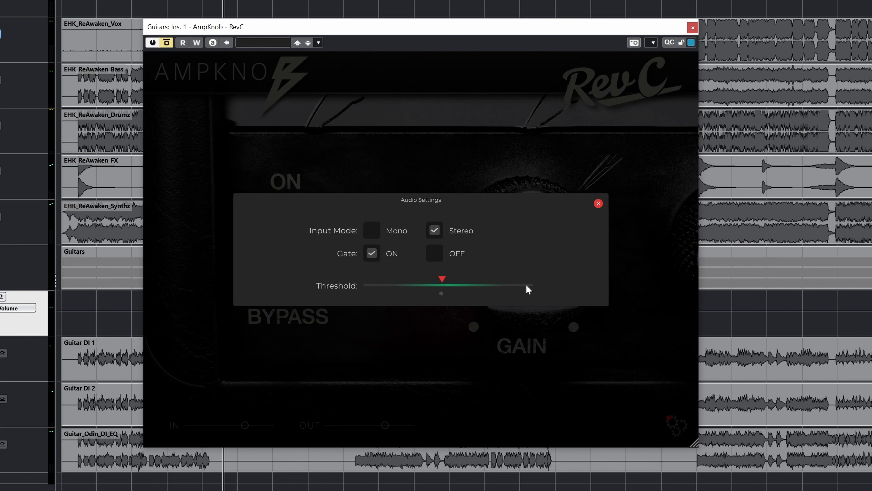
left_click(372, 231)
left_click(441, 232)
mouse_move(442, 281)
left_click(599, 203)
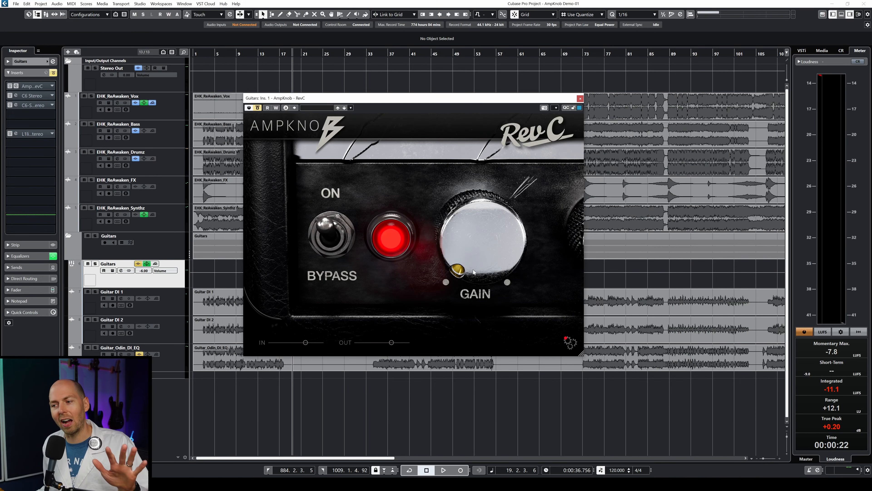
- Solo the Guitars group and sweep the AmpKnob gain up to maximum during playback, settling it at about one o'clock
key("s")
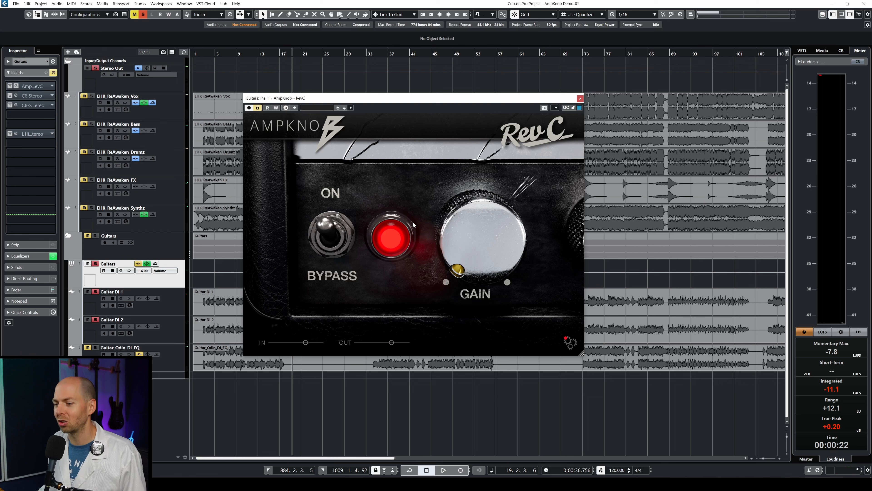
key("space")
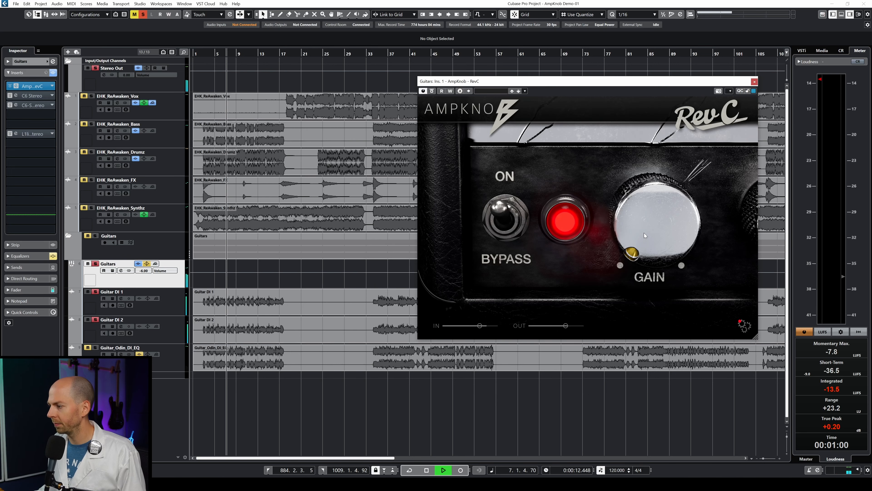
left_click_drag(645, 233, 649, 177)
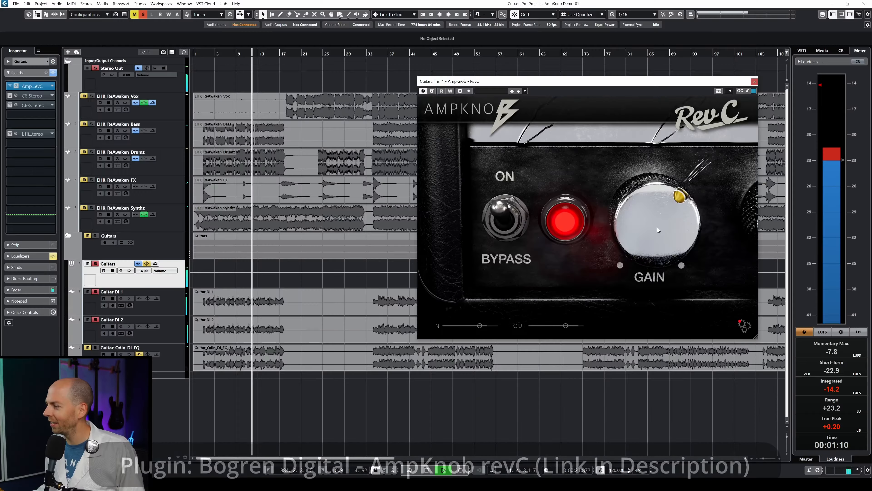
left_click_drag(657, 227, 661, 197)
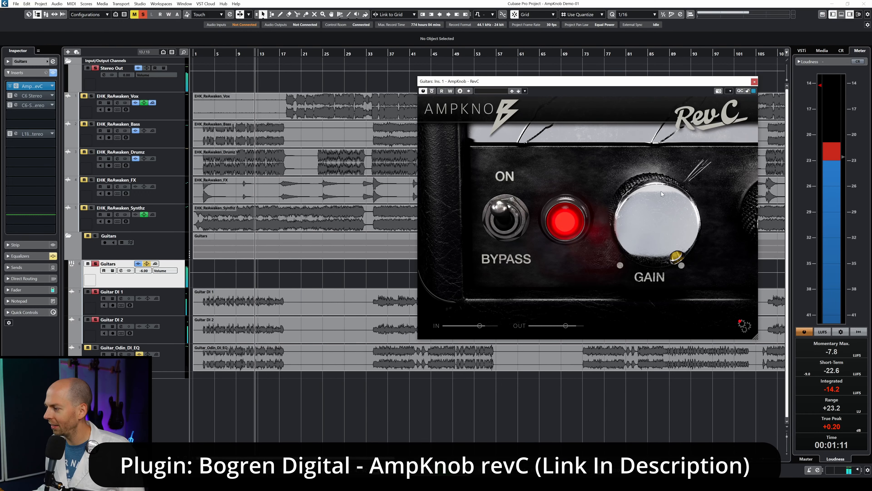
left_click_drag(661, 188, 661, 231)
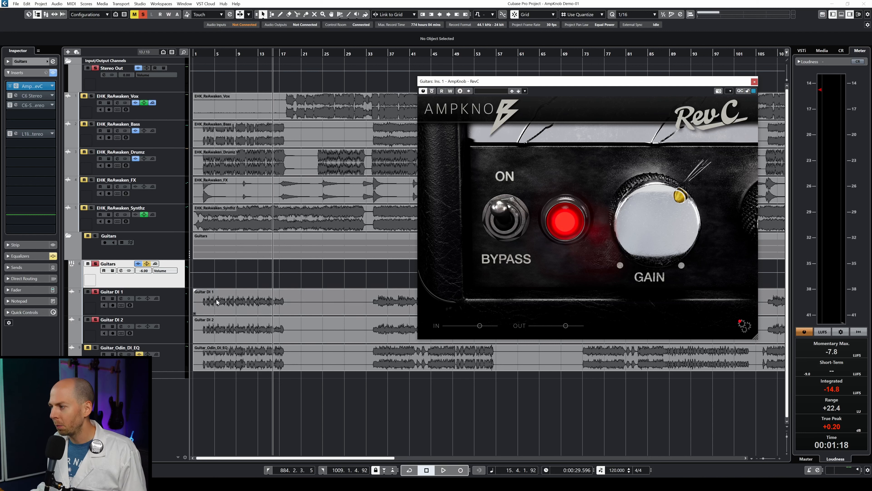
- Audition the soloed guitars from about bar 4 with the AmpKnob gain at its current setting
left_click(211, 54)
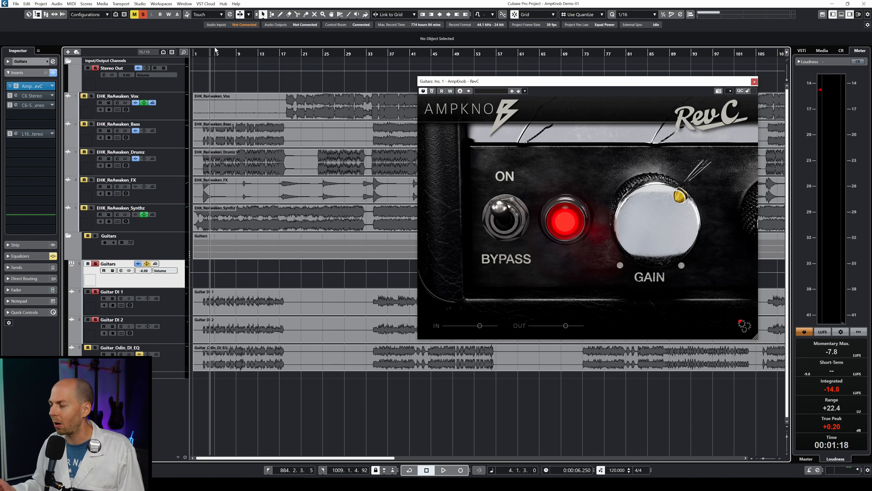
key("space")
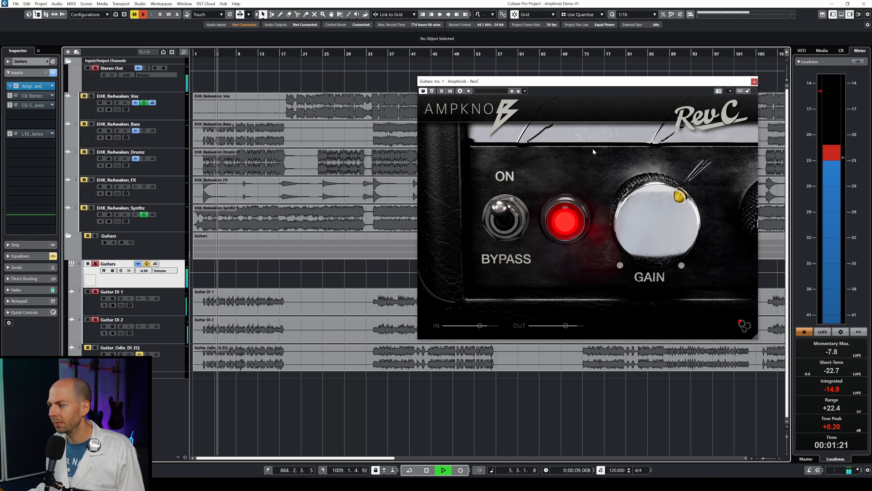
key("space")
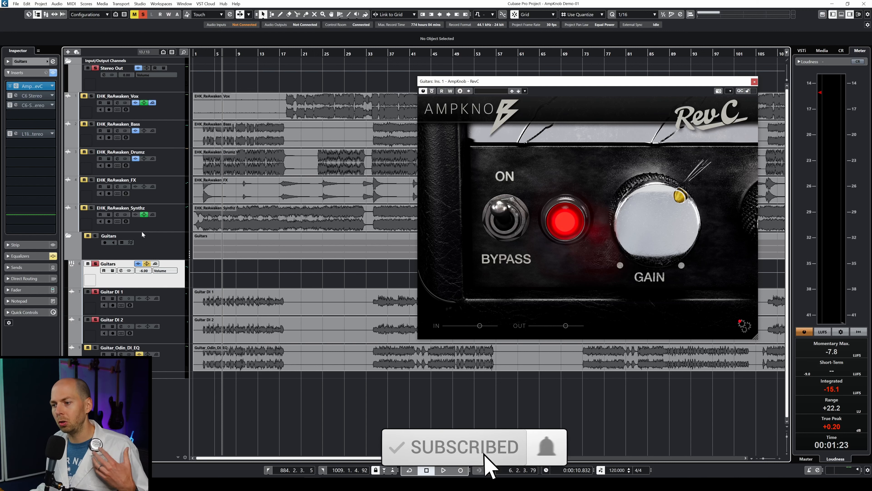
- Enable the C6 Stereo insert on the Guitars group and set the threshold of band 2 to -11.9 during playback
left_click(12, 97)
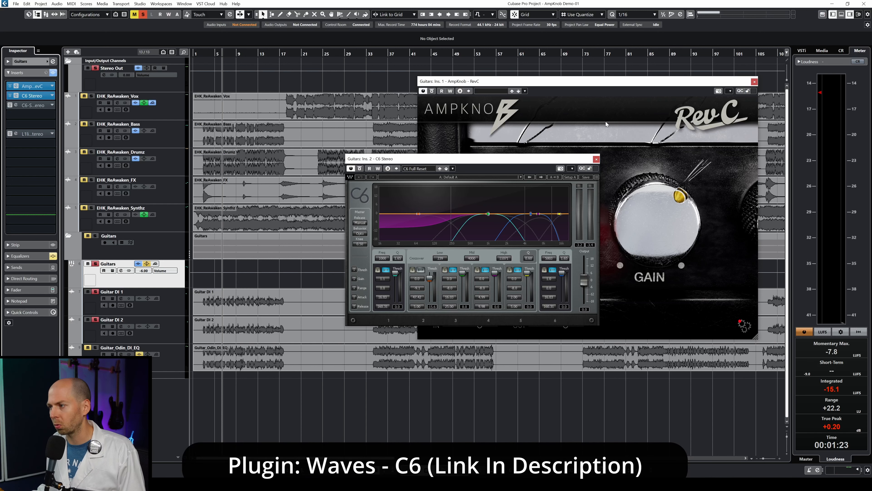
left_click_drag(533, 158, 369, 167)
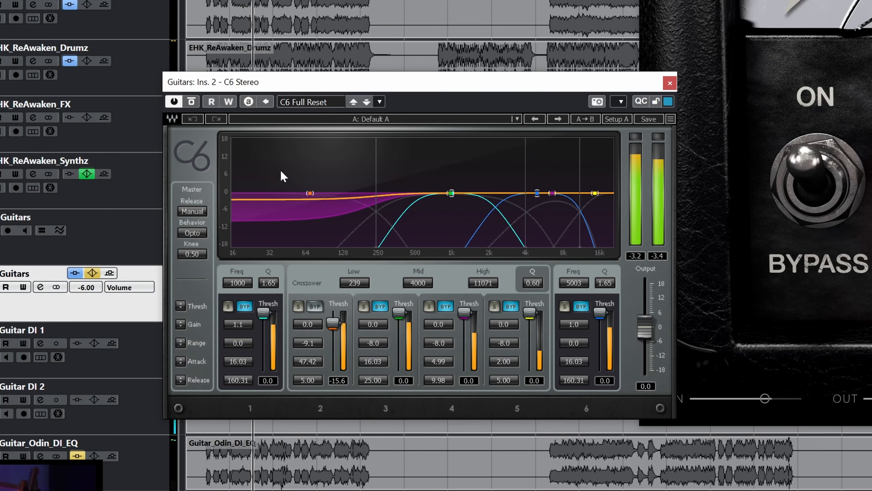
key("space")
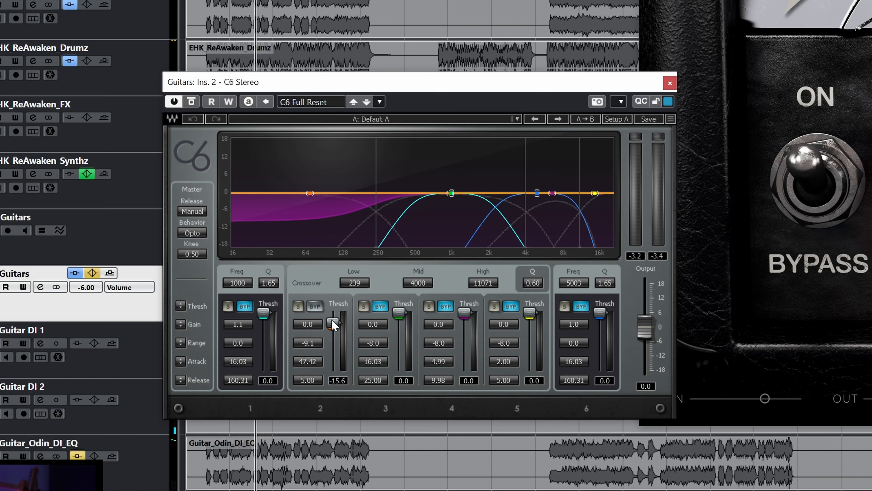
key("space")
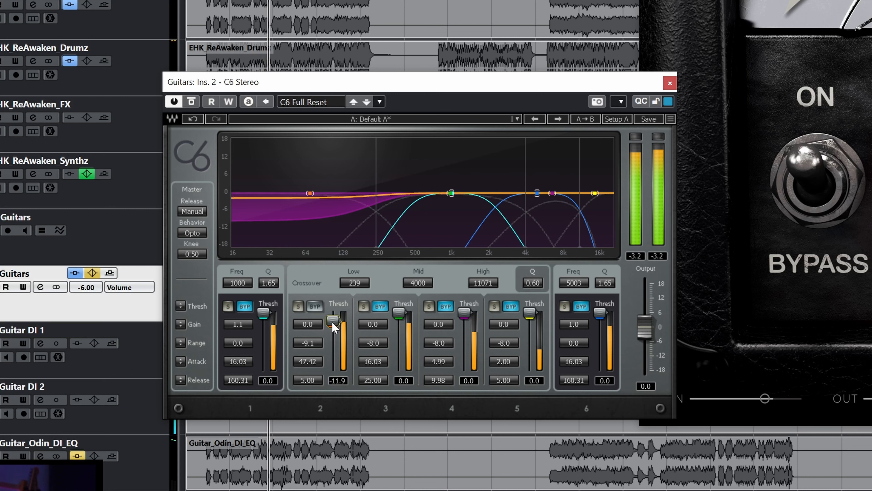
key("space")
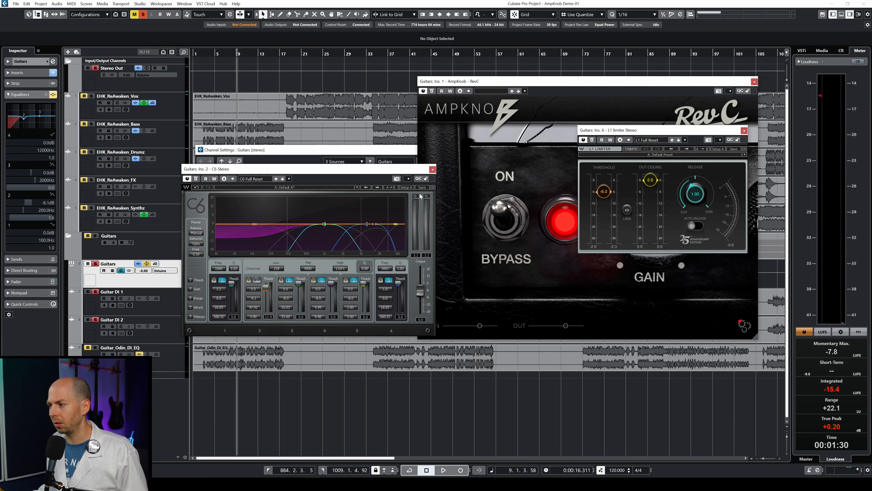
- Close the C6 window and compare the Guitars channel's sound with the EQ pre-filter section bypassed and active
left_click(433, 170)
left_click_drag(388, 154, 351, 158)
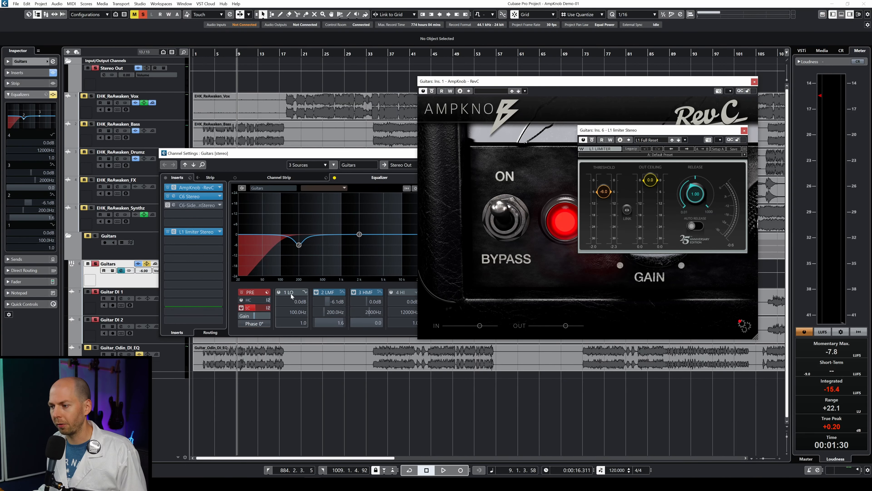
mouse_move(246, 312)
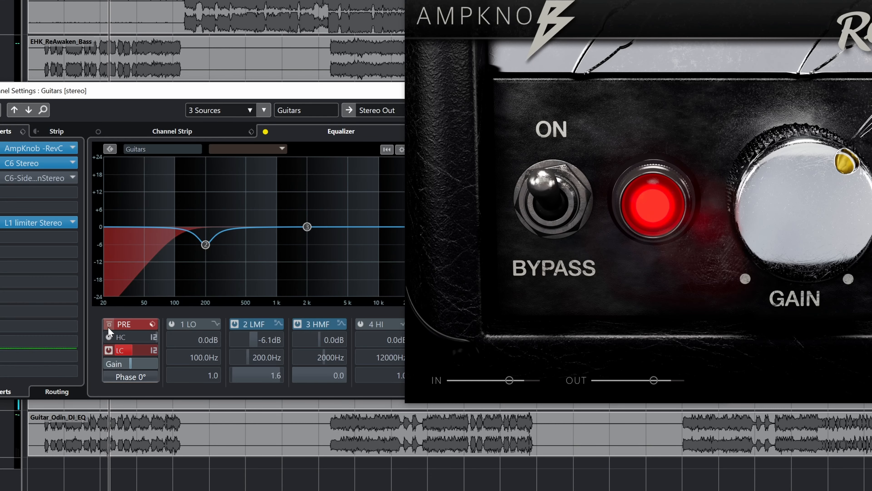
left_click(108, 324)
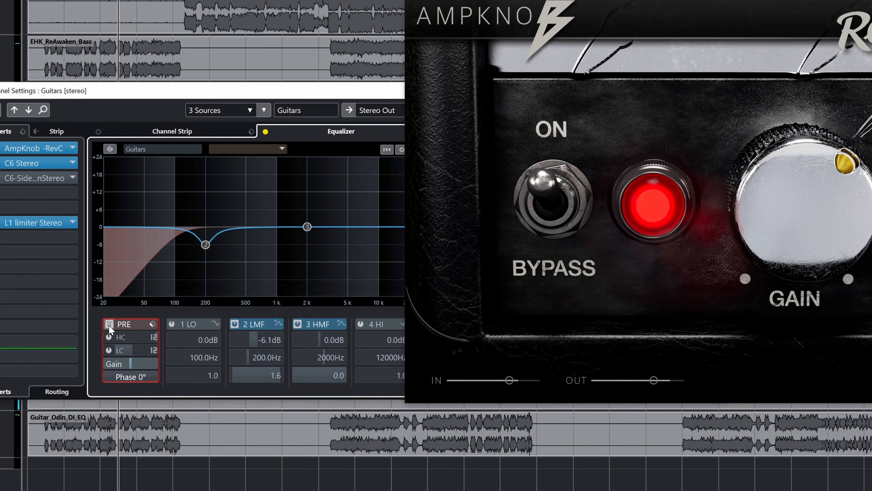
left_click(109, 325)
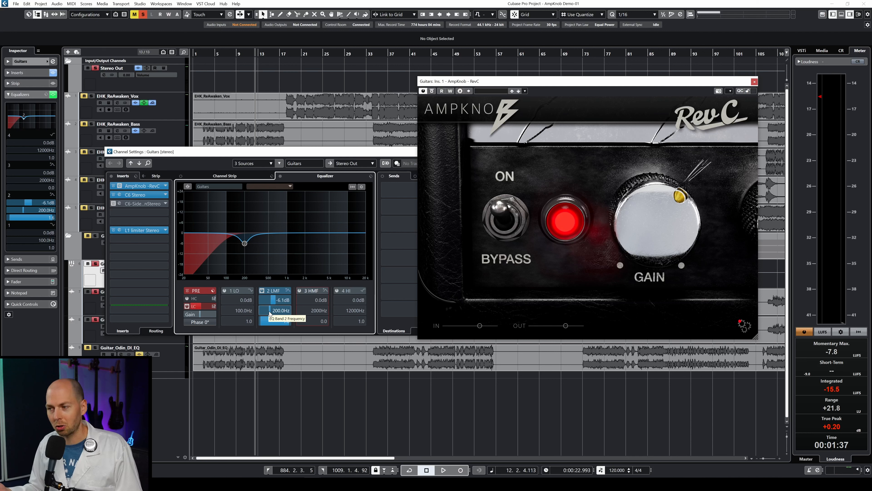
- Compare the Guitars channel's sound with EQ band 2 (2 LMF) bypassed and active during playback, and close the channel settings
key("space")
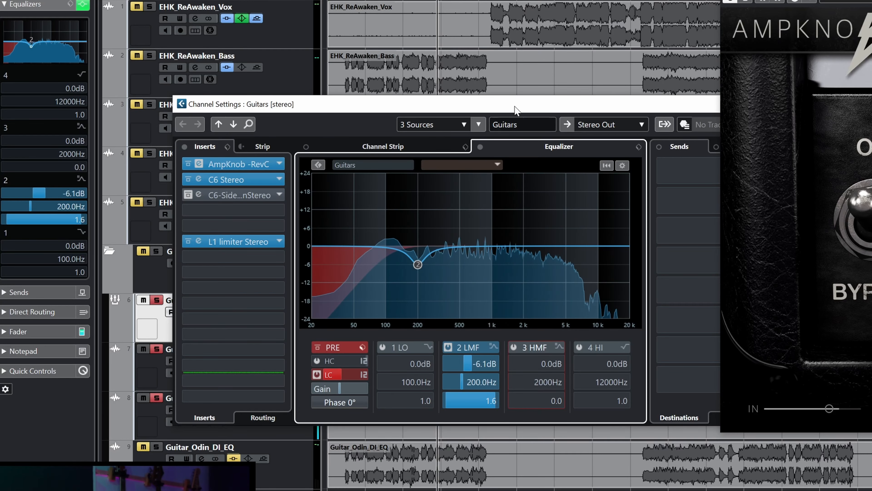
left_click(448, 347)
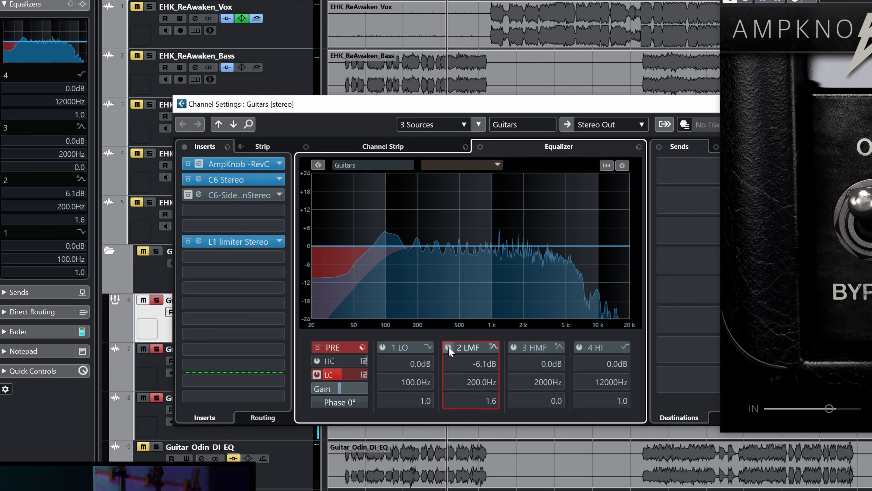
left_click(448, 346)
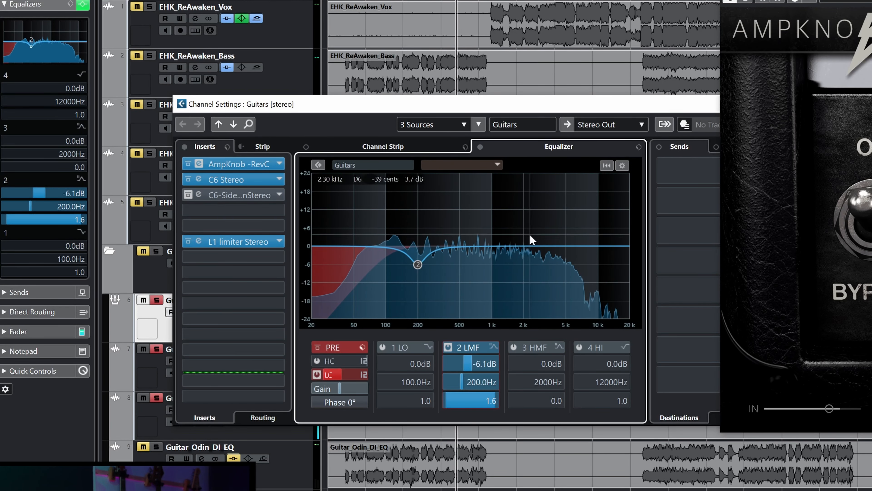
key("space")
left_click_drag(549, 112, 254, 146)
left_click(378, 173)
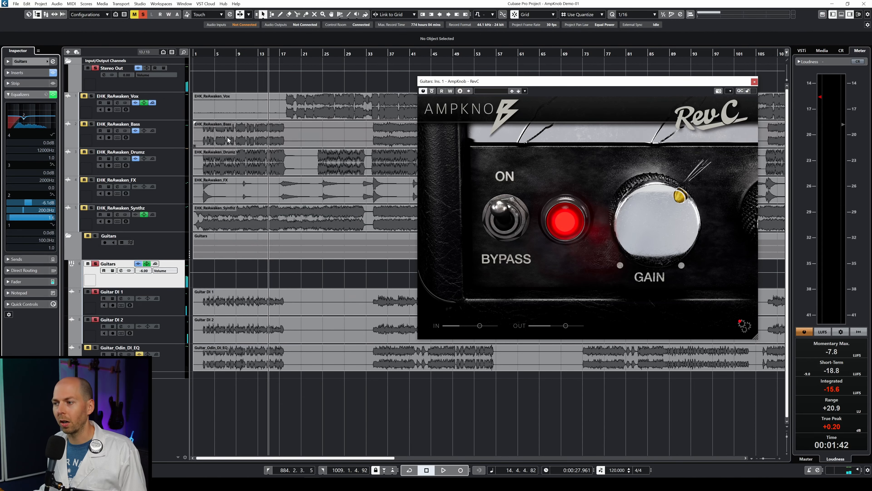
- Clear all solos to hear the guitars in the full mix, and solo the Guitars group again for comparison
left_click(143, 15)
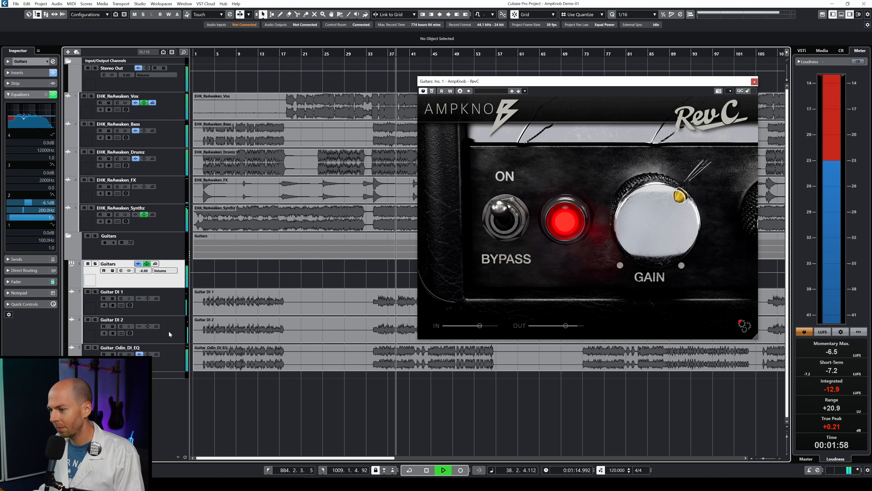
left_click(95, 263)
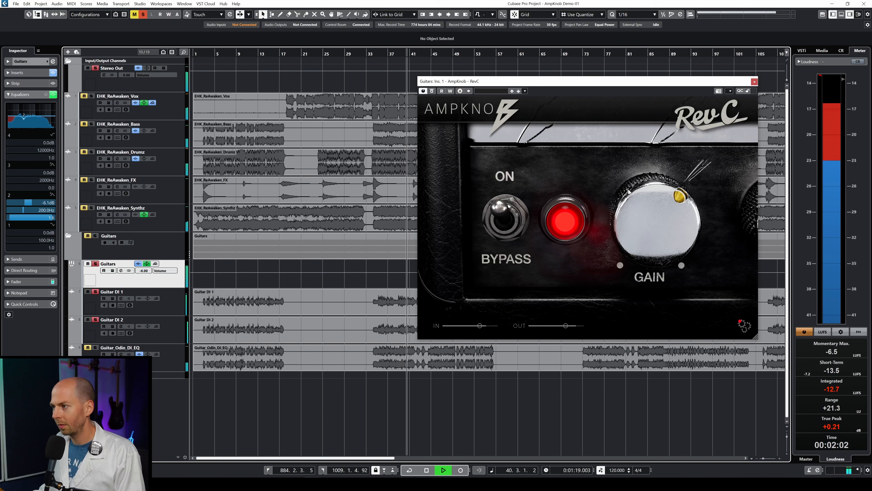
left_click_drag(655, 202, 680, 208)
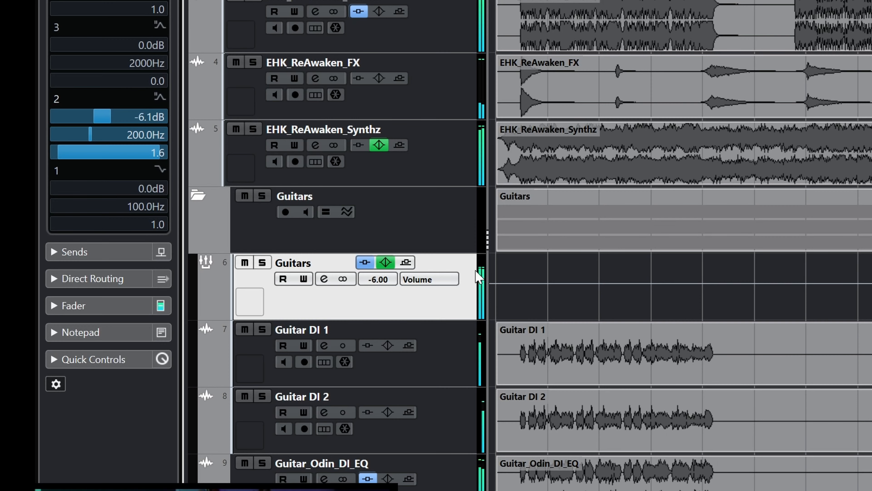
- Raise the Guitars group volume to -2.47 while the full mix plays
left_click_drag(377, 285, 377, 280)
left_click_drag(377, 278, 380, 245)
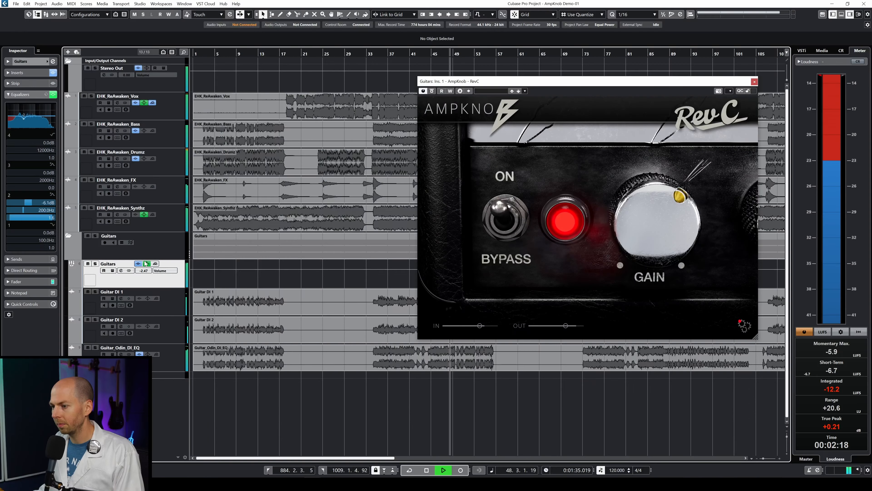